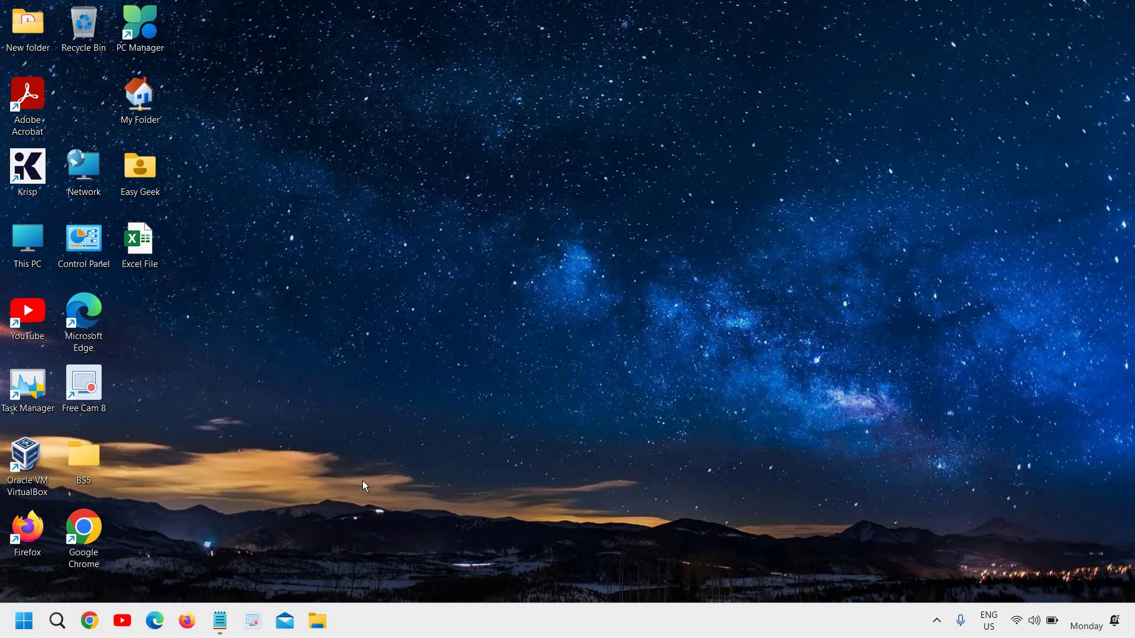
- Launch Windows Settings from the Start button's right-click menu and open the System page
{"action": "right_click", "coordinate": [25, 623]}
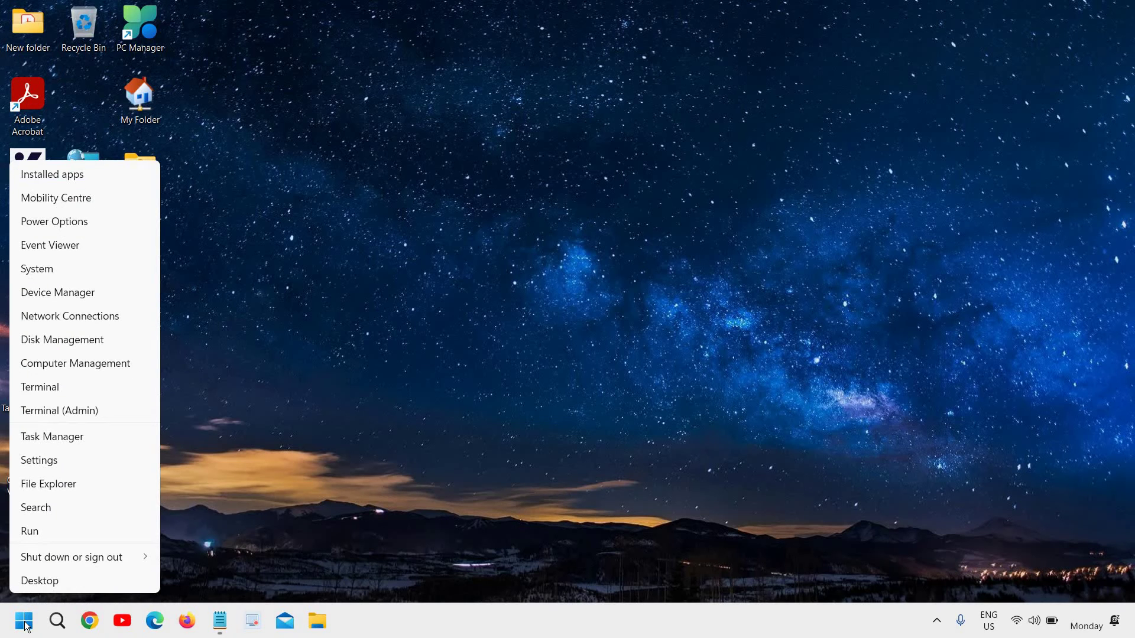
{"action": "left_click", "coordinate": [90, 462]}
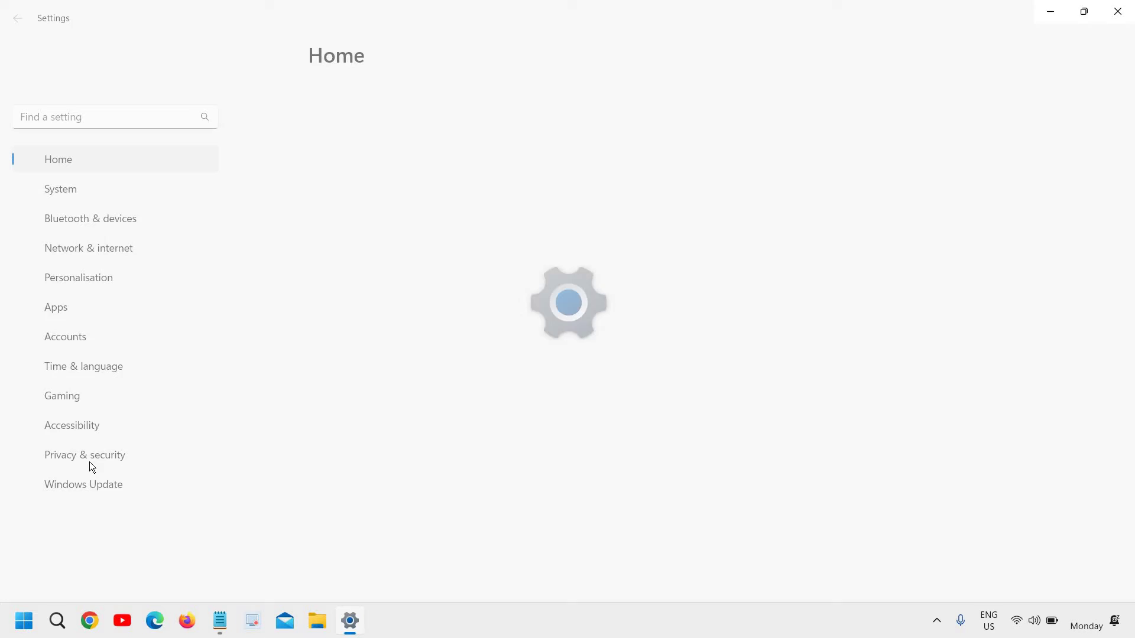
{"action": "left_click", "coordinate": [69, 197]}
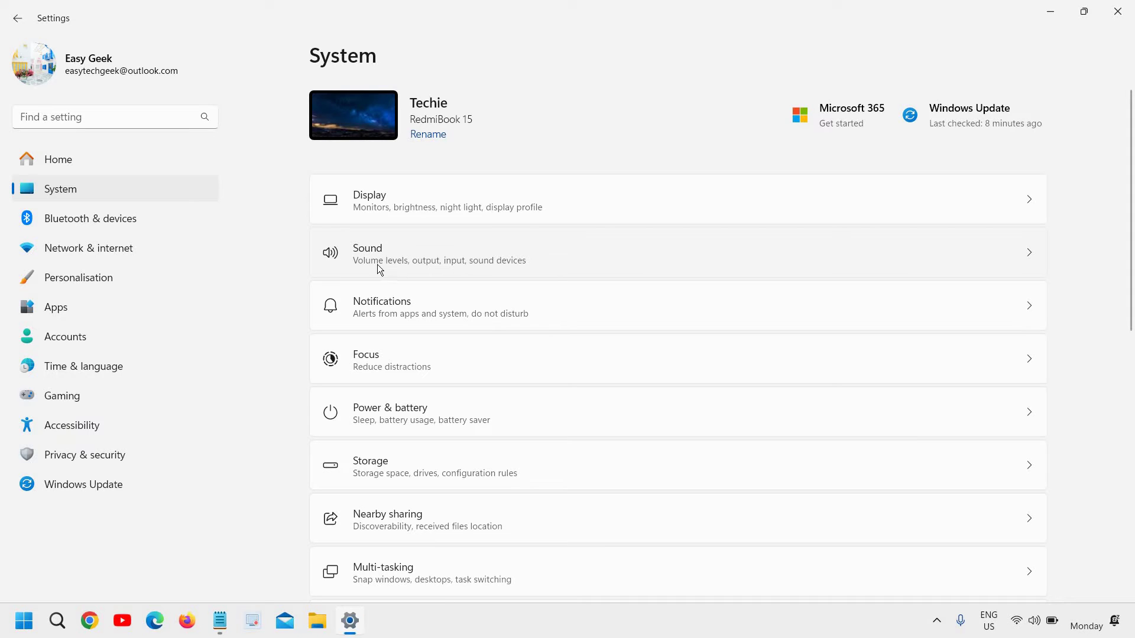
- Open the Sound settings page and scroll down to its Advanced section
{"action": "left_click", "coordinate": [470, 253]}
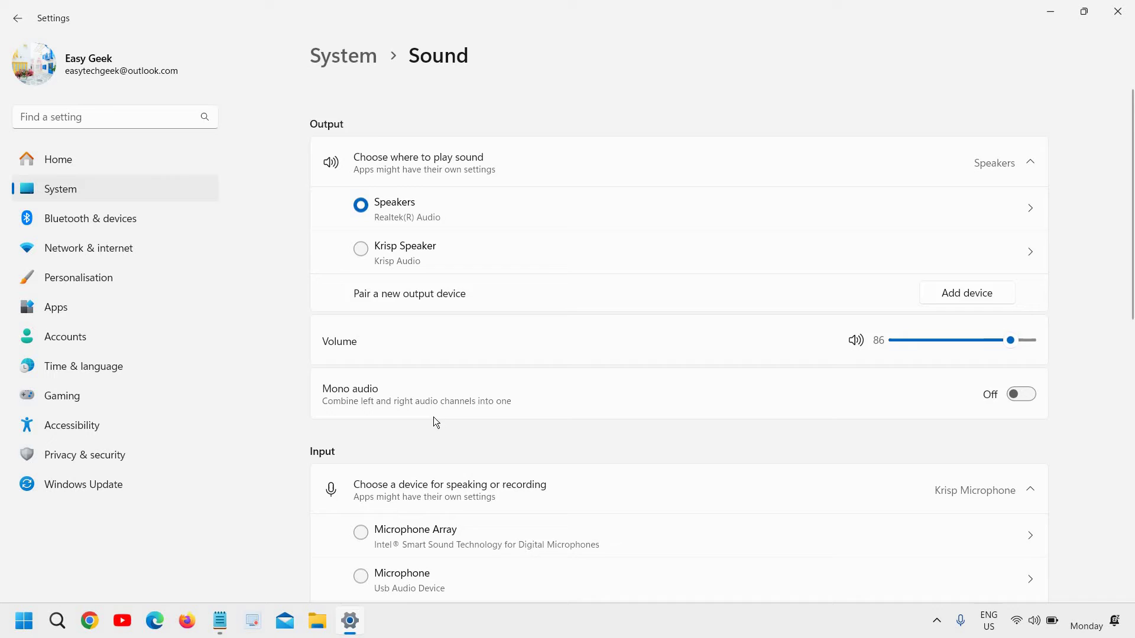
{"action": "scroll", "coordinate": [433, 418], "scroll_direction": "down", "scroll_amount": 2}
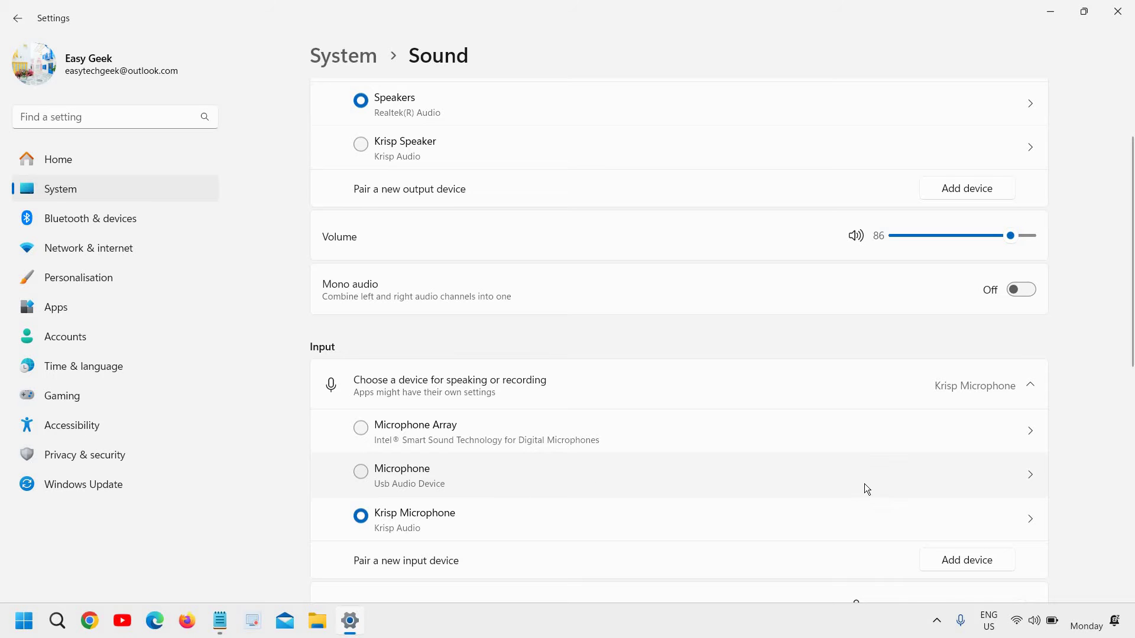
{"action": "scroll", "coordinate": [716, 485], "scroll_direction": "down", "scroll_amount": 5}
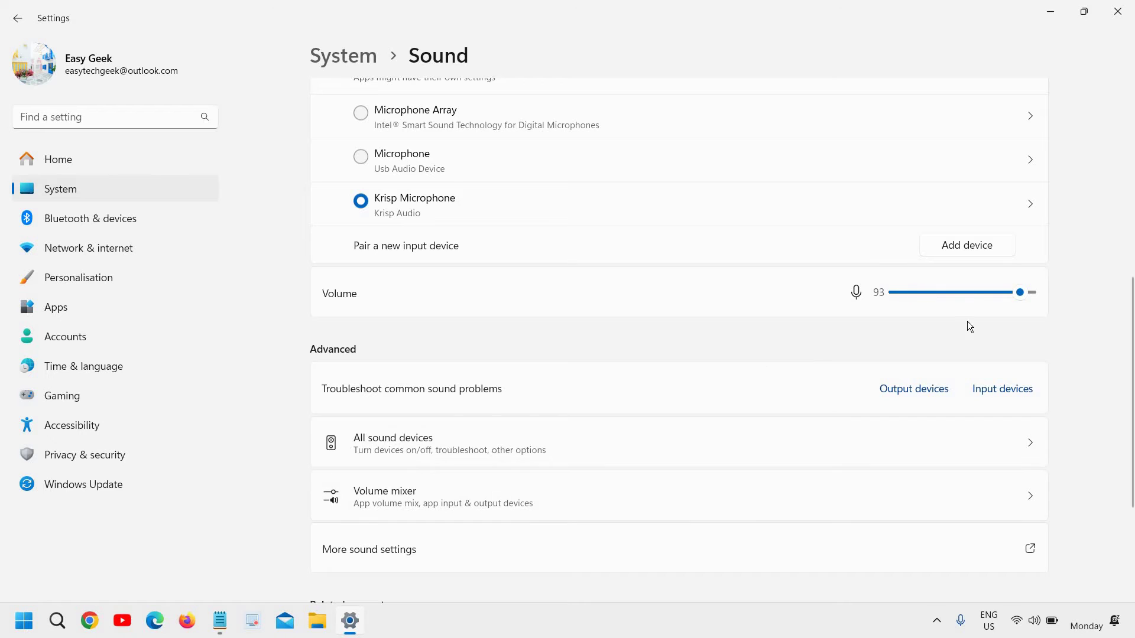
- In All sound devices, check the USB Microphone and Krisp Microphone properties, returning to the list after each
{"action": "left_click", "coordinate": [539, 447]}
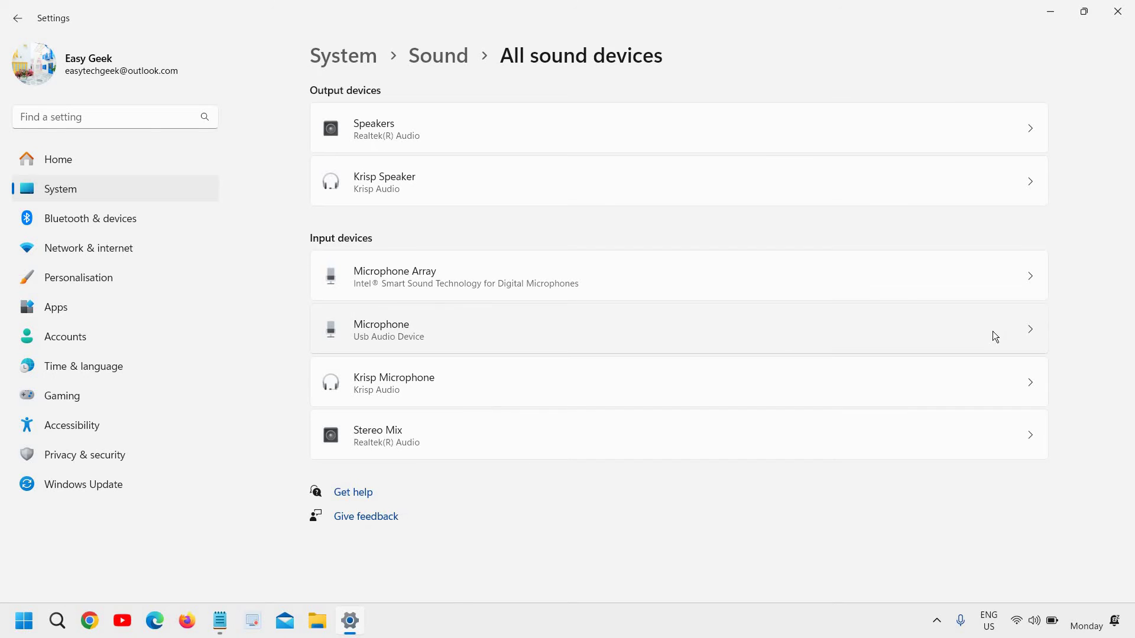
{"action": "left_click", "coordinate": [1012, 331]}
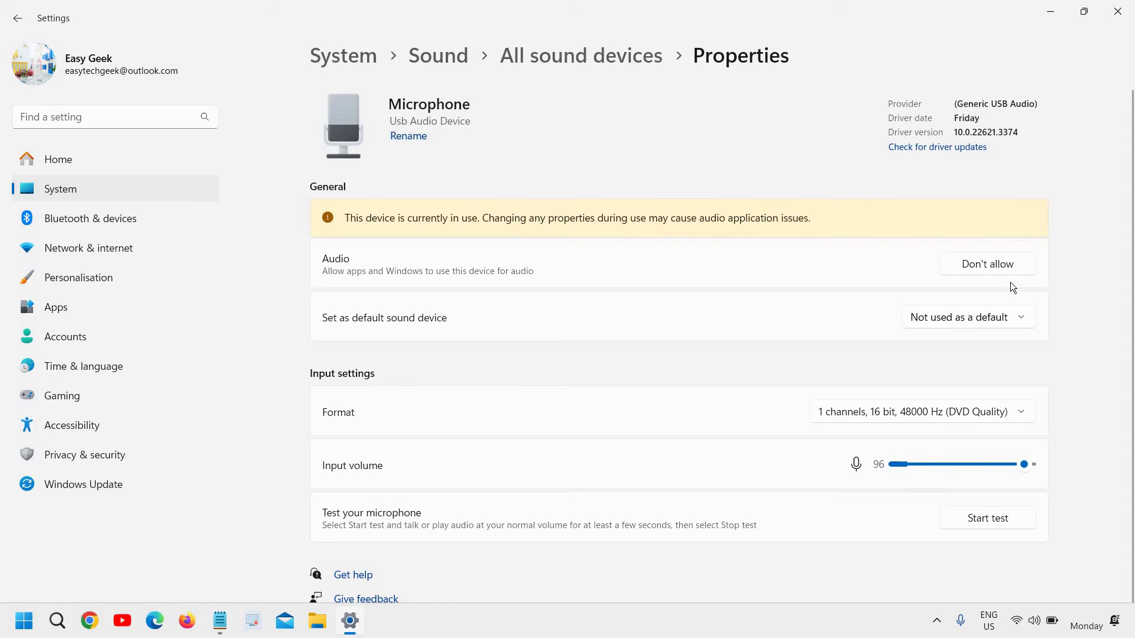
{"action": "left_click", "coordinate": [20, 20]}
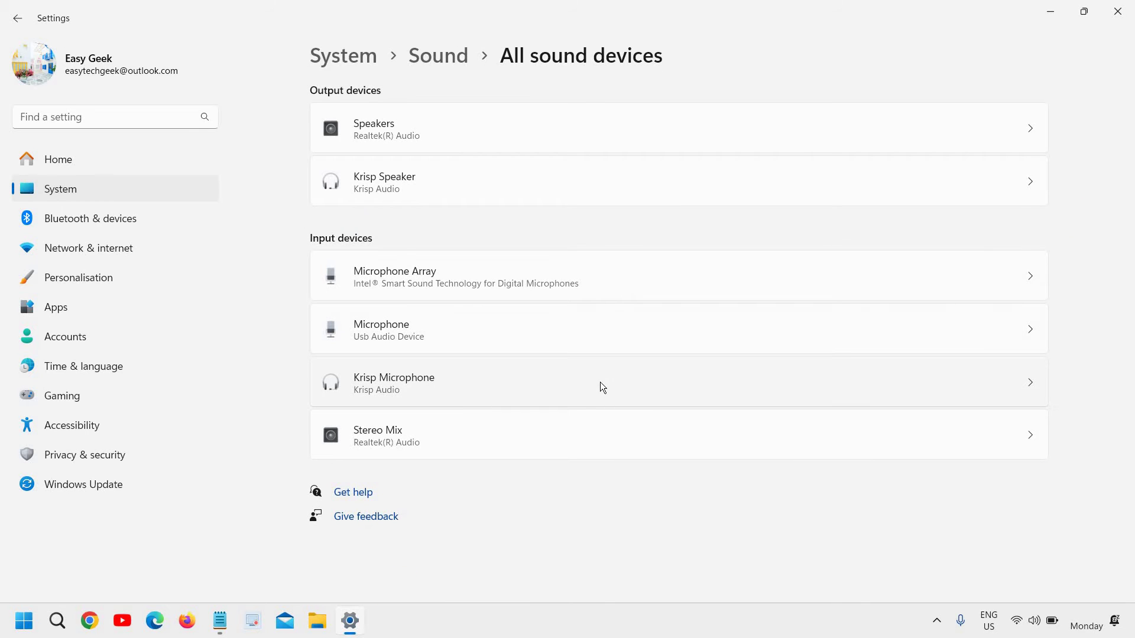
{"action": "left_click", "coordinate": [677, 396]}
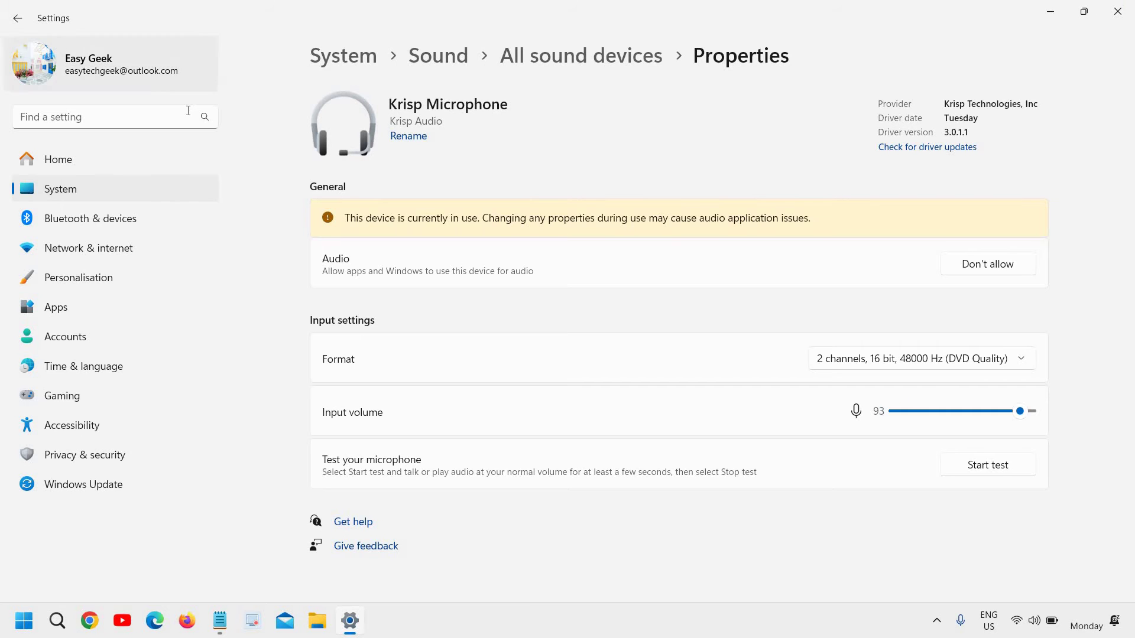
{"action": "left_click", "coordinate": [18, 19]}
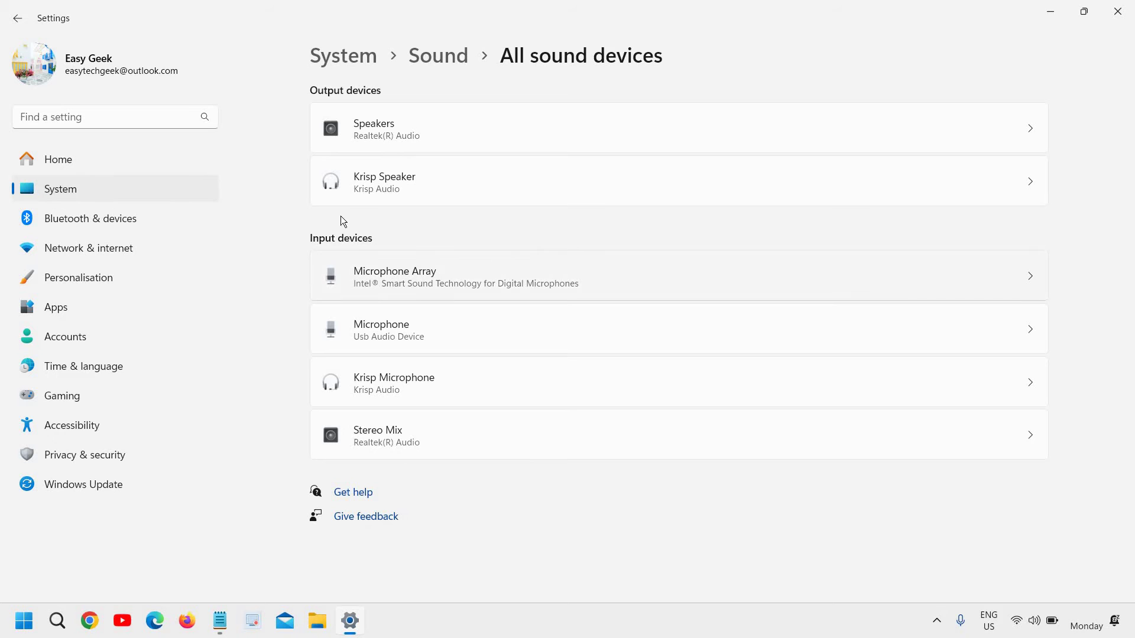
- From System > Sound, open More sound settings and move the classic Sound dialog further left
{"action": "left_click", "coordinate": [53, 183]}
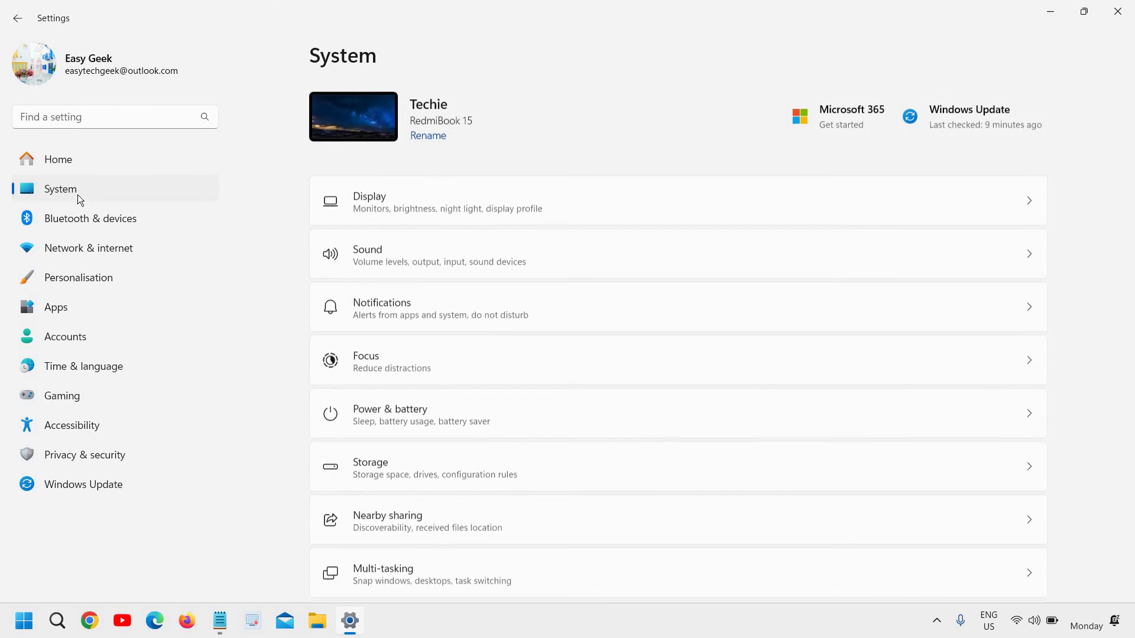
{"action": "left_click", "coordinate": [425, 259]}
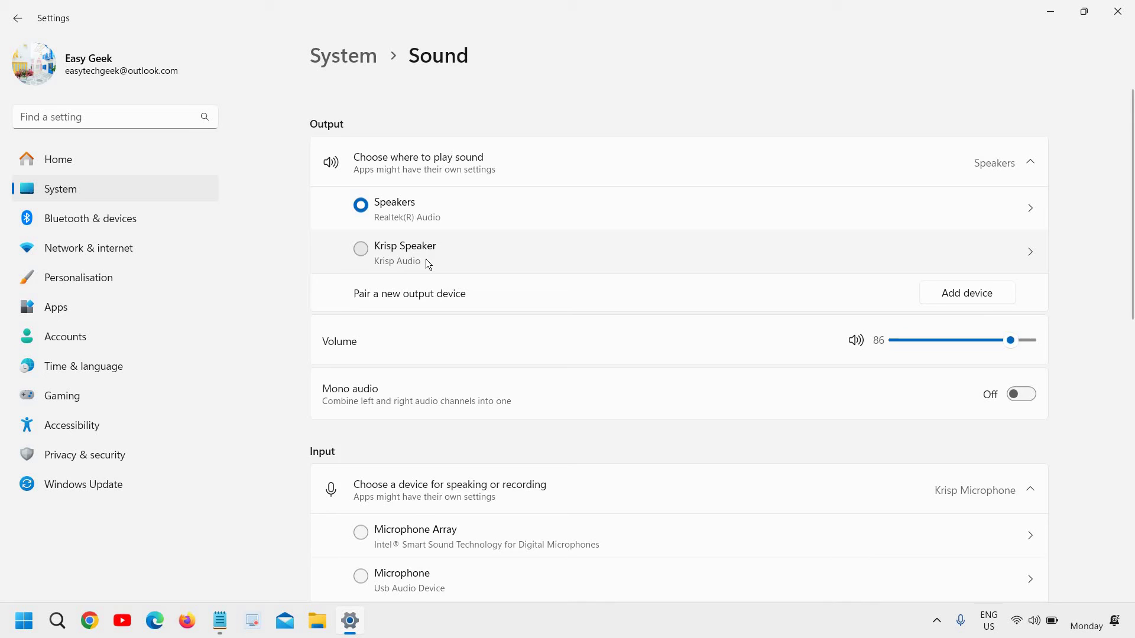
{"action": "scroll", "coordinate": [426, 260], "scroll_direction": "down", "scroll_amount": 5}
{"action": "scroll", "coordinate": [425, 260], "scroll_direction": "down", "scroll_amount": 3}
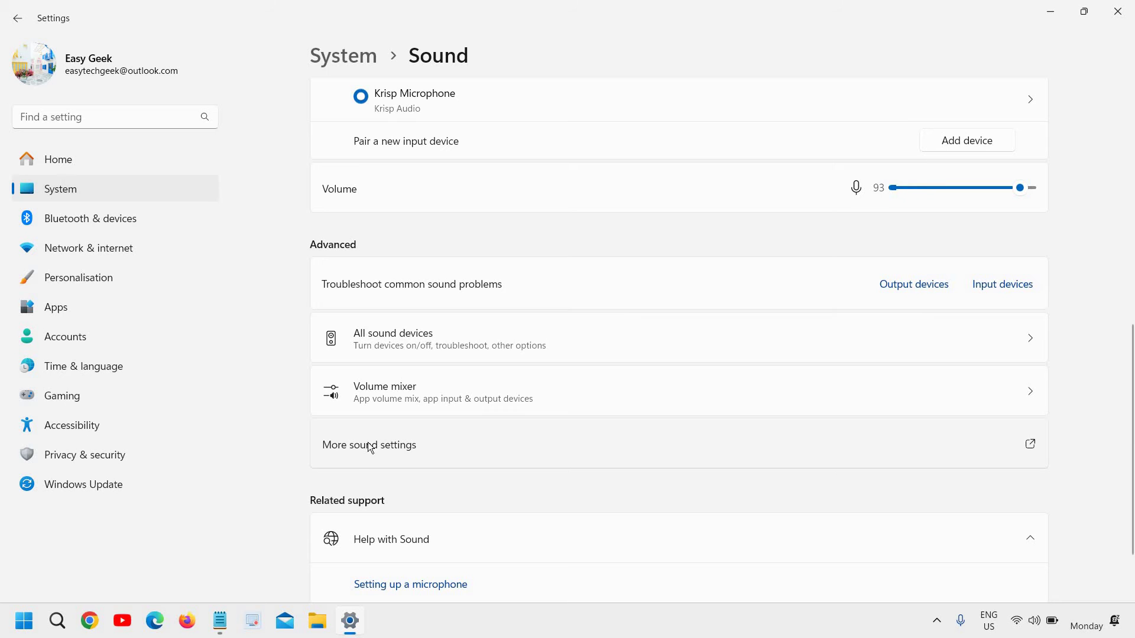
{"action": "scroll", "coordinate": [405, 373], "scroll_direction": "up", "scroll_amount": 5}
{"action": "scroll", "coordinate": [414, 196], "scroll_direction": "up", "scroll_amount": 3}
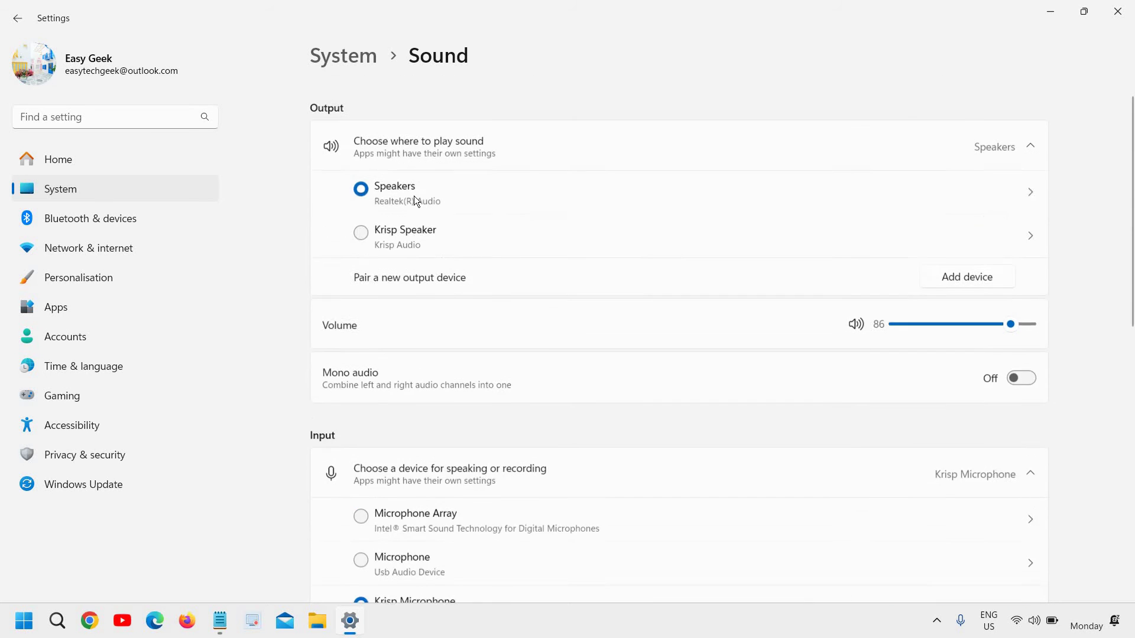
{"action": "scroll", "coordinate": [410, 344], "scroll_direction": "down", "scroll_amount": 9}
{"action": "left_click", "coordinate": [396, 366]}
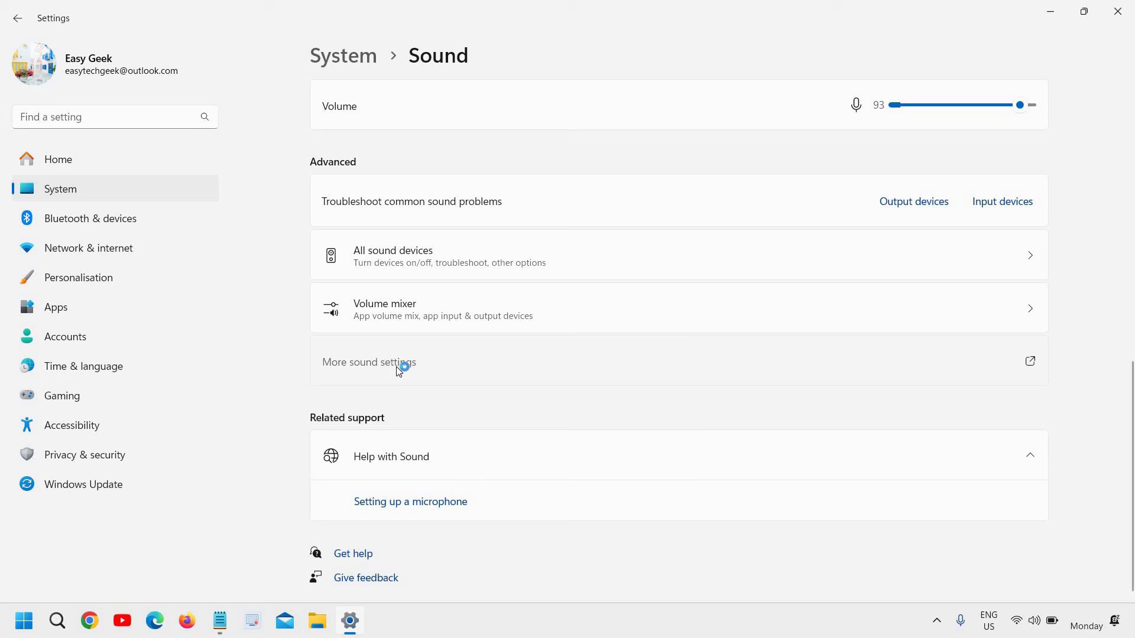
{"action": "left_click_drag", "start_coordinate": [582, 157], "coordinate": [421, 157]}
- Minimize Settings, check the Speakers playback device's options without changes, then switch to Recording devices
{"action": "left_click", "coordinate": [1083, 11]}
{"action": "left_click", "coordinate": [1010, 44]}
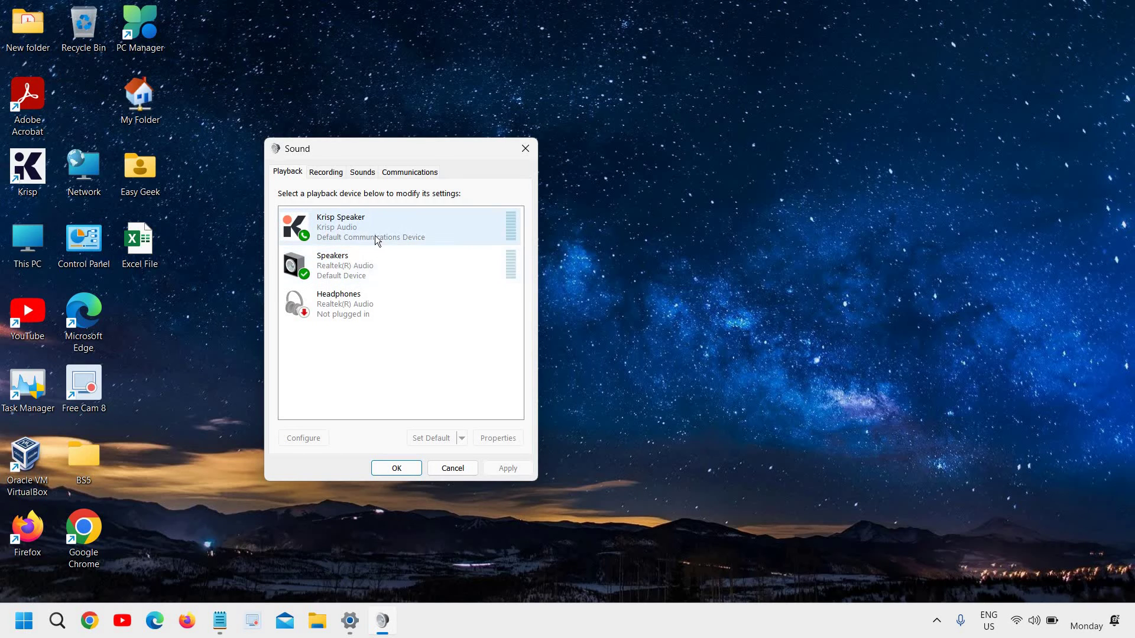
{"action": "left_click", "coordinate": [340, 277]}
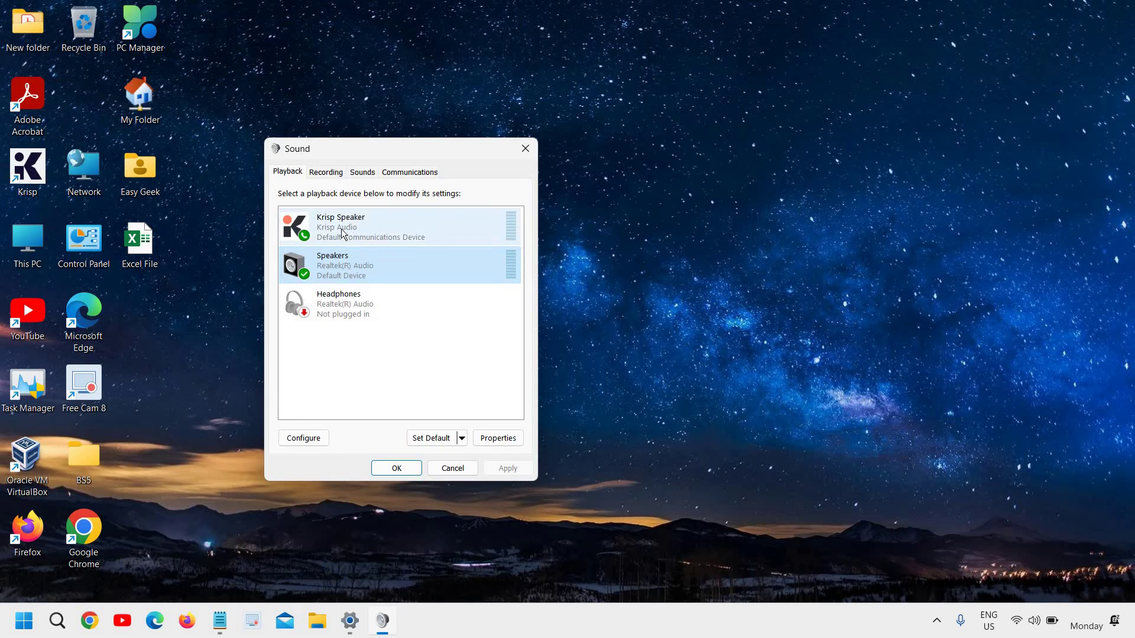
{"action": "right_click", "coordinate": [344, 268]}
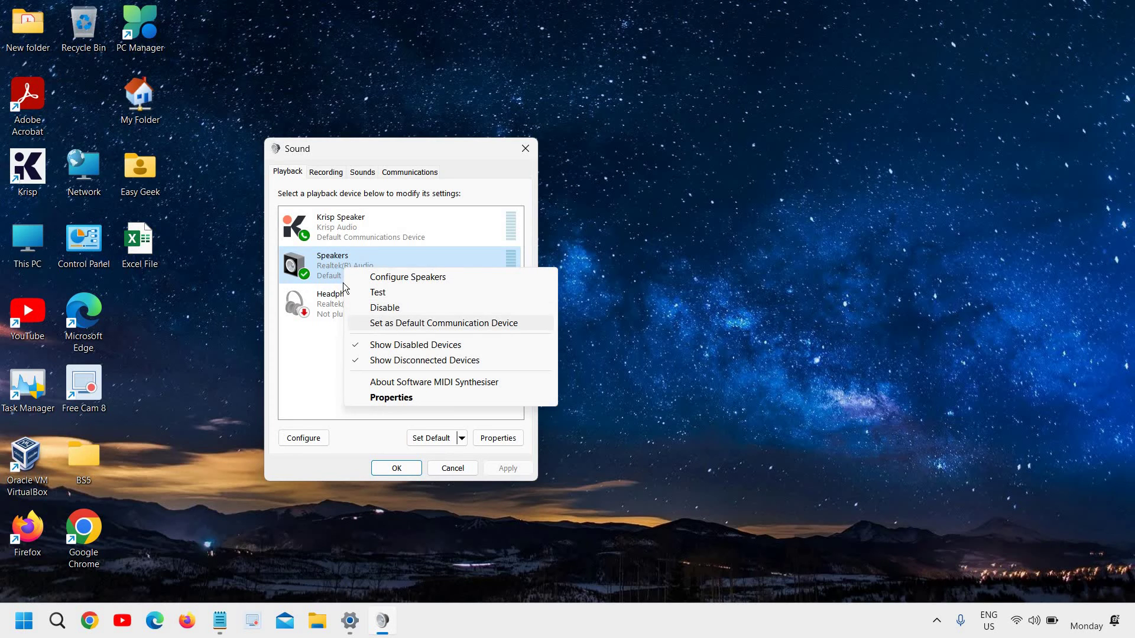
{"action": "left_click", "coordinate": [323, 197]}
{"action": "left_click", "coordinate": [327, 176]}
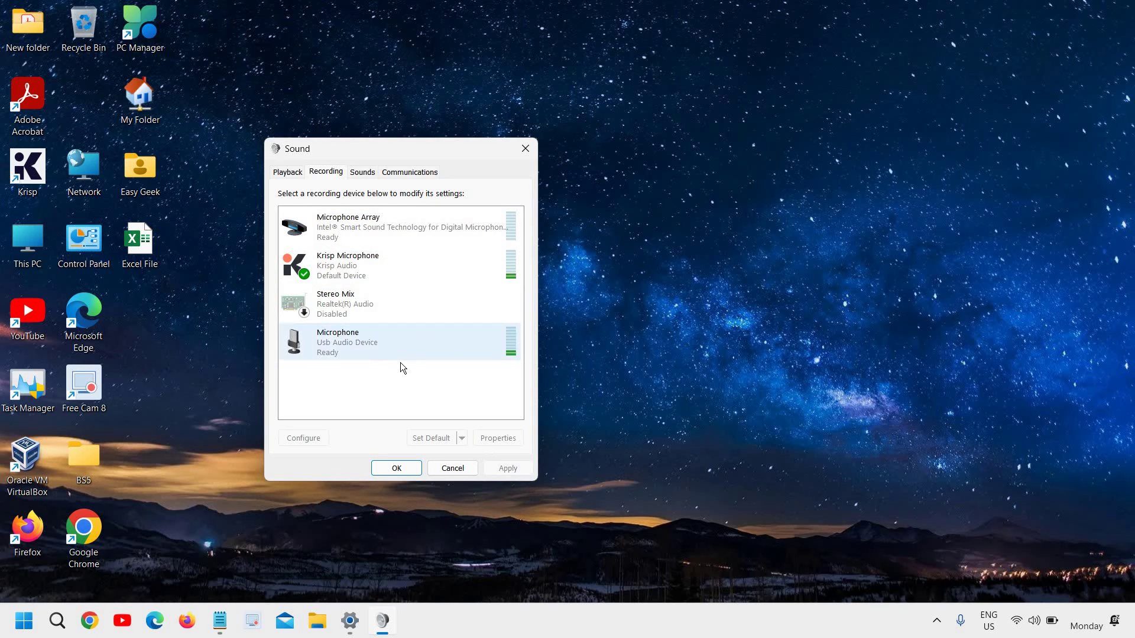
- Review the USB Microphone's Listen, Custom, Levels, Advanced and General tabs, then cancel without saving
{"action": "double_click", "coordinate": [348, 351]}
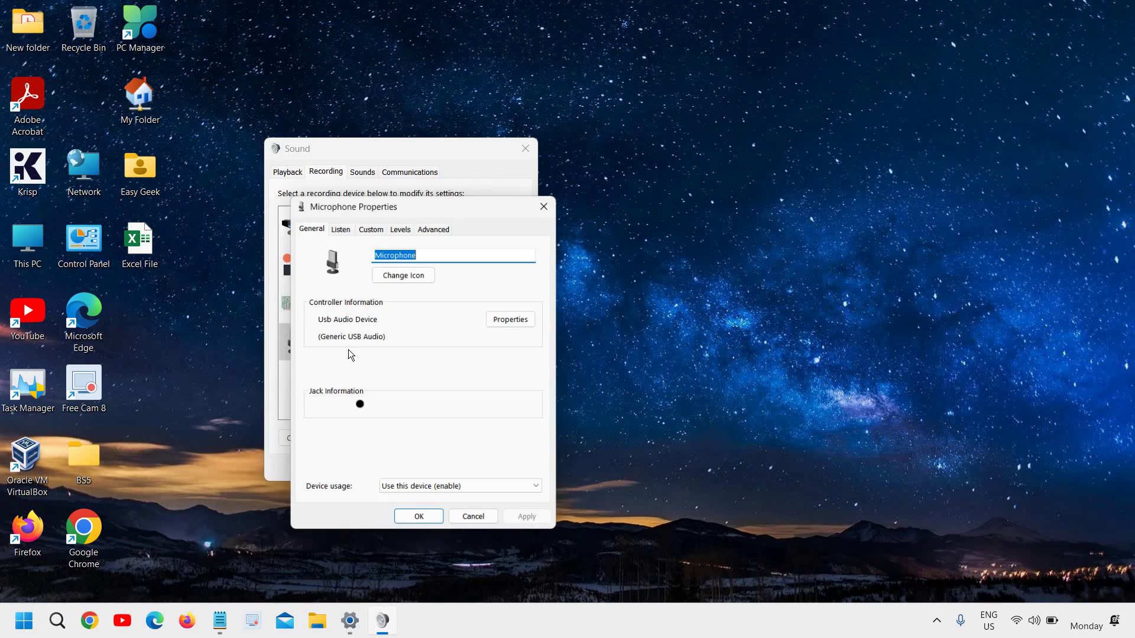
{"action": "left_click", "coordinate": [345, 229]}
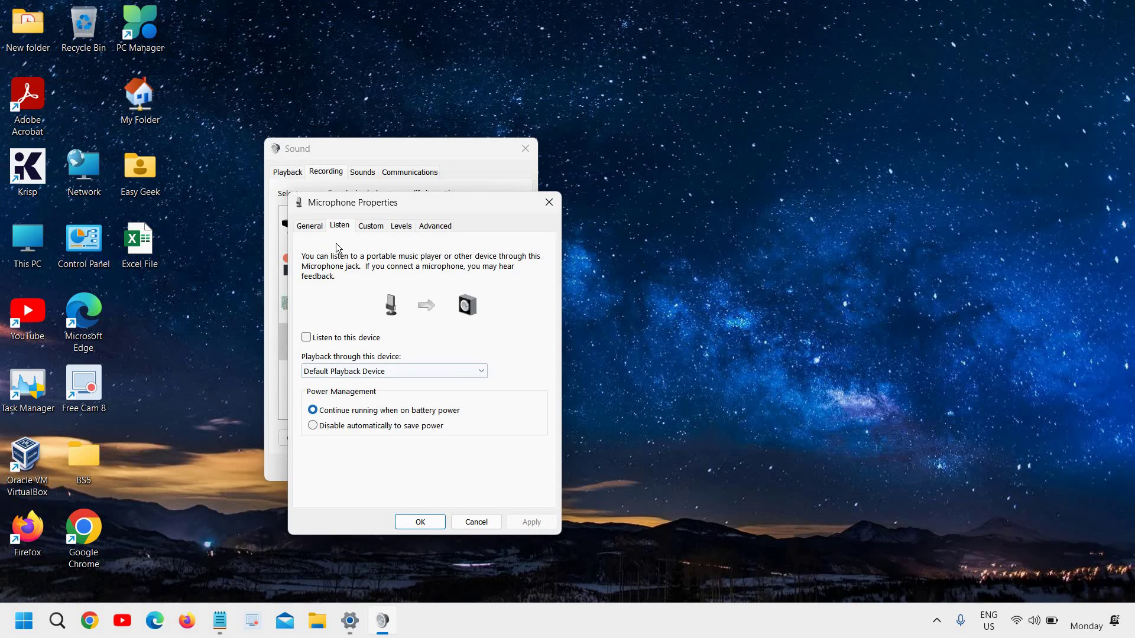
{"action": "left_click", "coordinate": [372, 227]}
{"action": "left_click", "coordinate": [397, 226]}
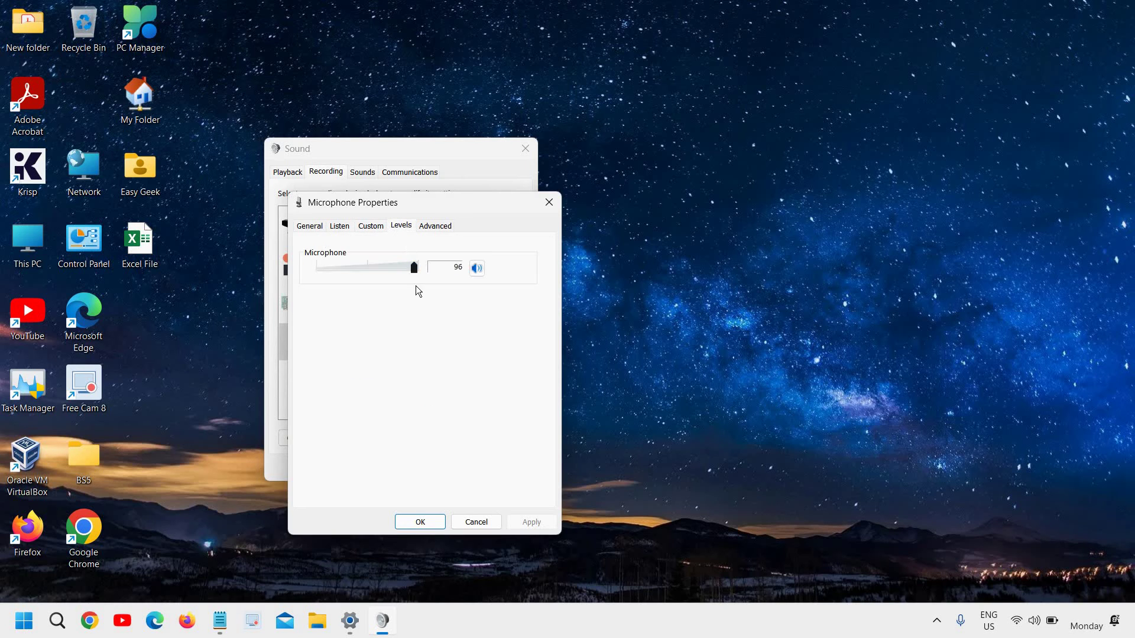
{"action": "left_click", "coordinate": [435, 226]}
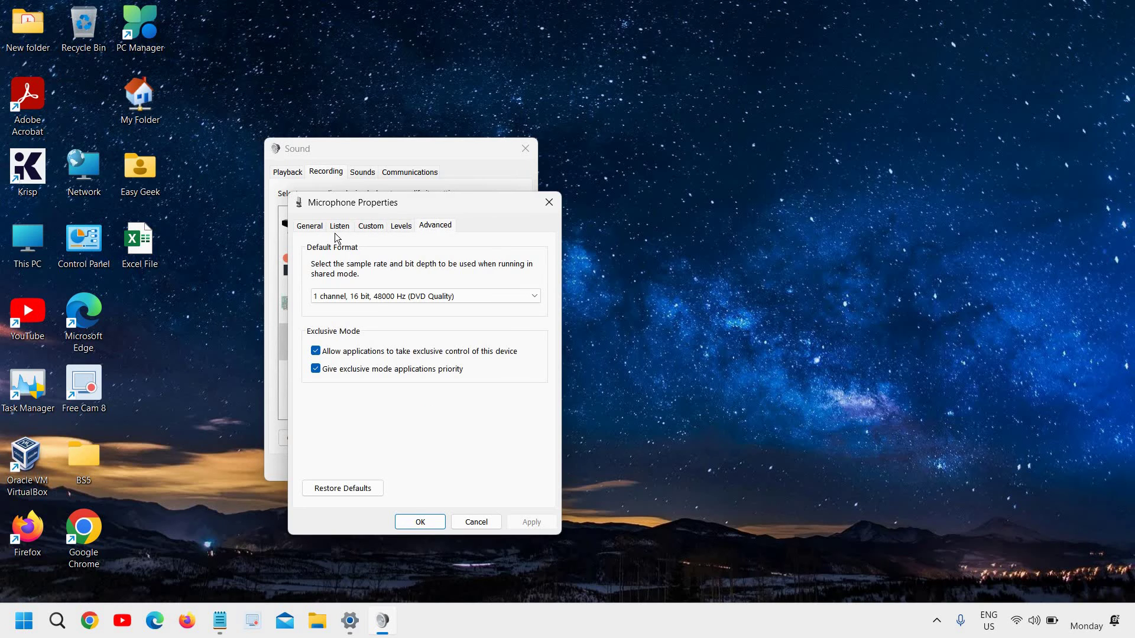
{"action": "left_click", "coordinate": [308, 227]}
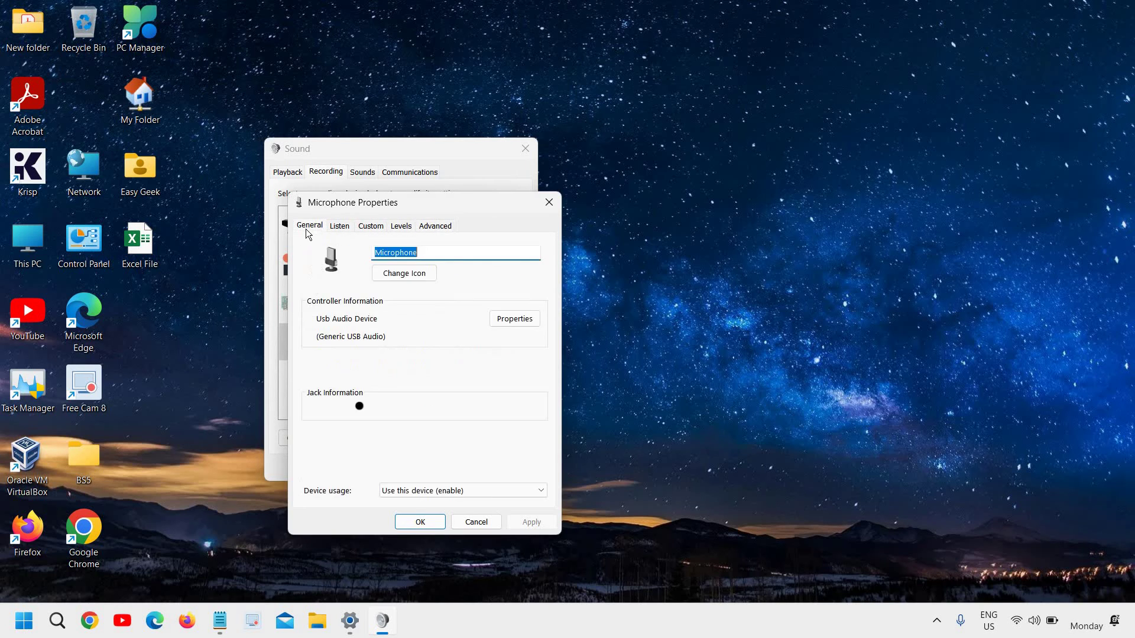
{"action": "left_click", "coordinate": [475, 522]}
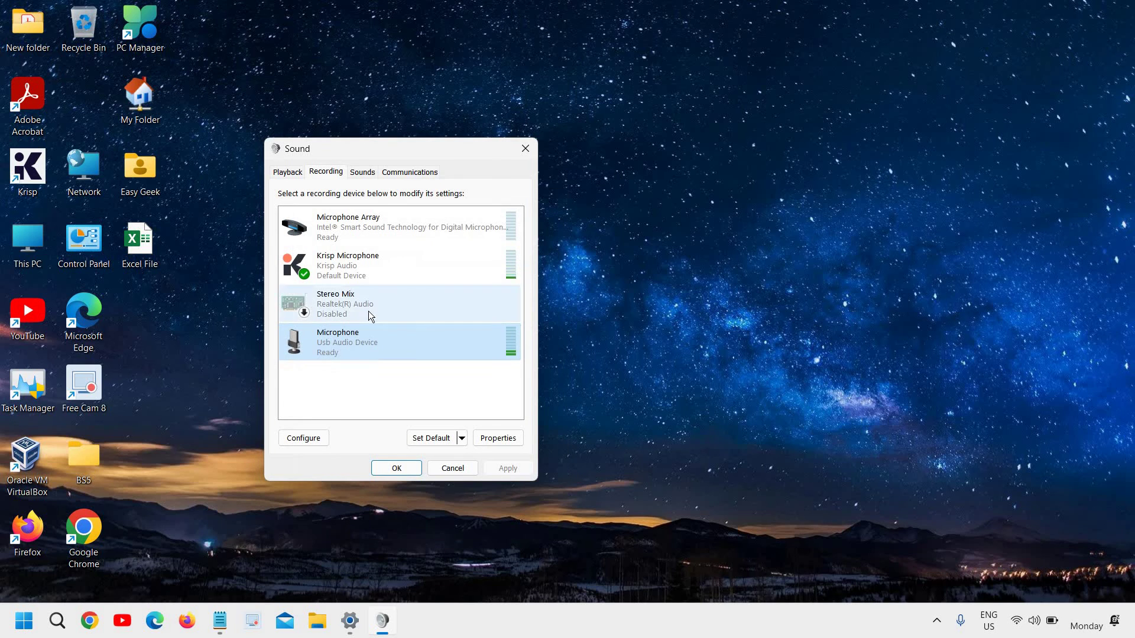
- Check the Krisp Microphone and USB Microphone options, dismissing the menu without changes
{"action": "right_click", "coordinate": [366, 268]}
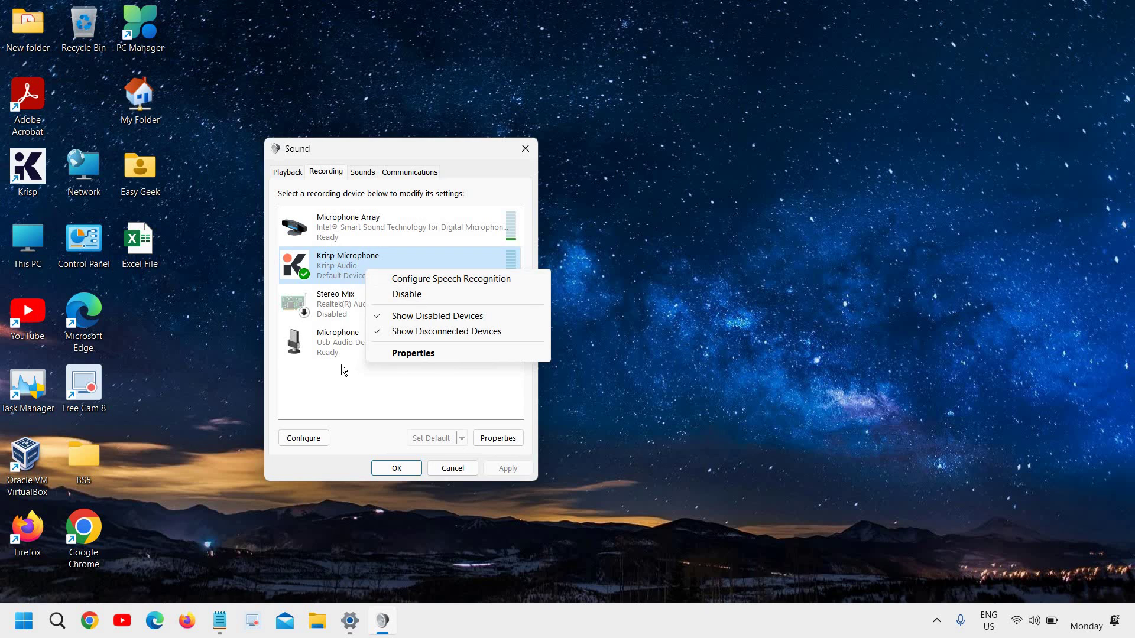
{"action": "right_click", "coordinate": [343, 346]}
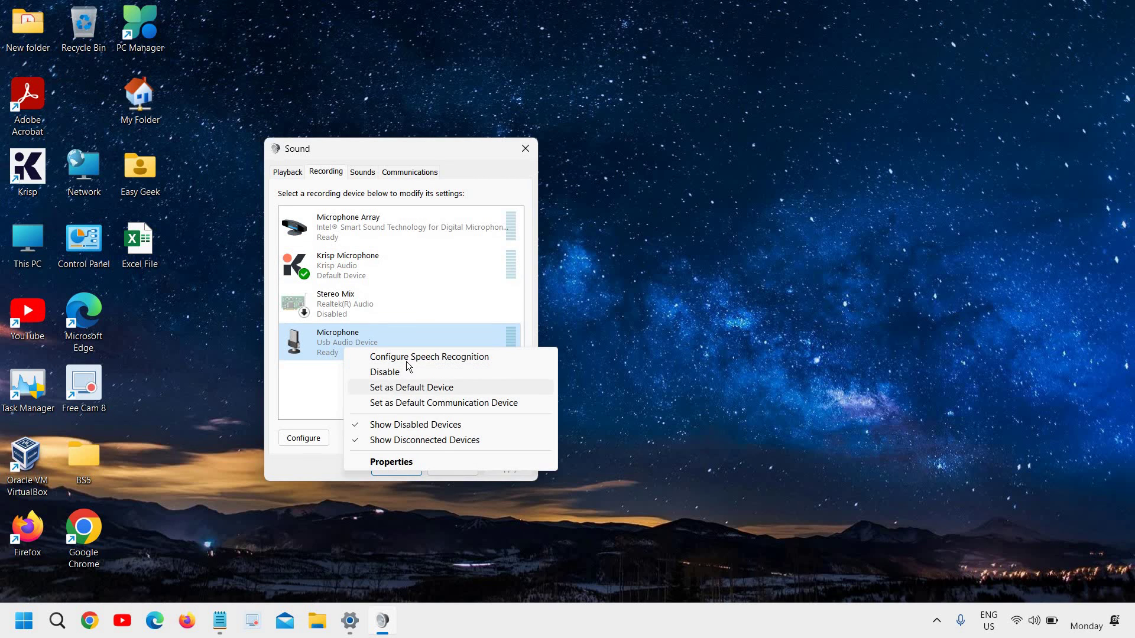
{"action": "left_click", "coordinate": [492, 214]}
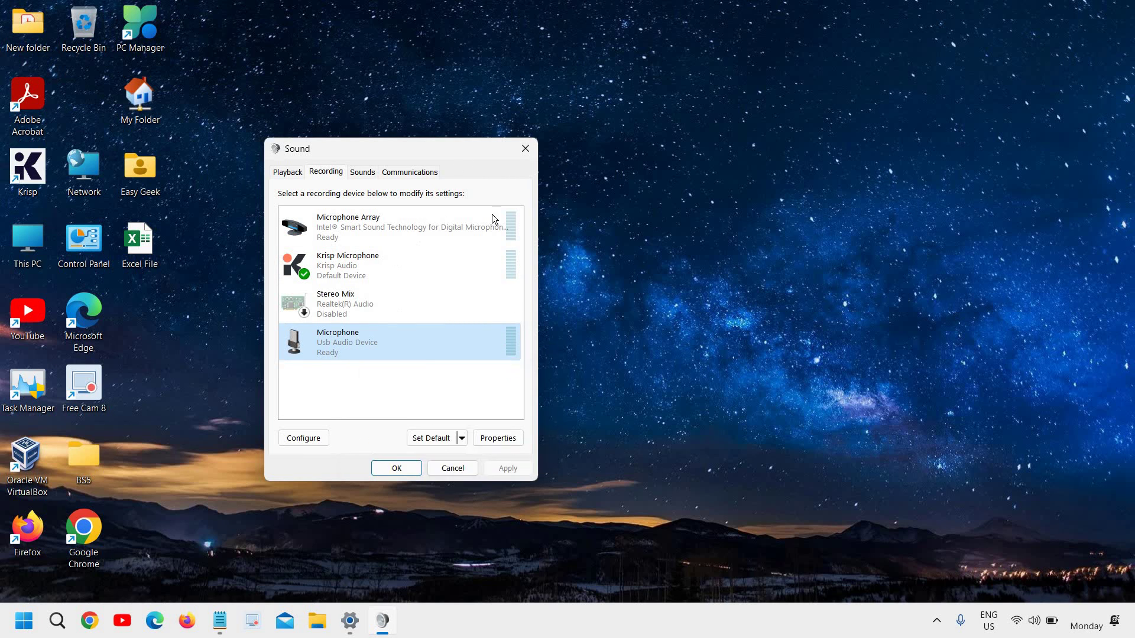
{"action": "left_click", "coordinate": [452, 469]}
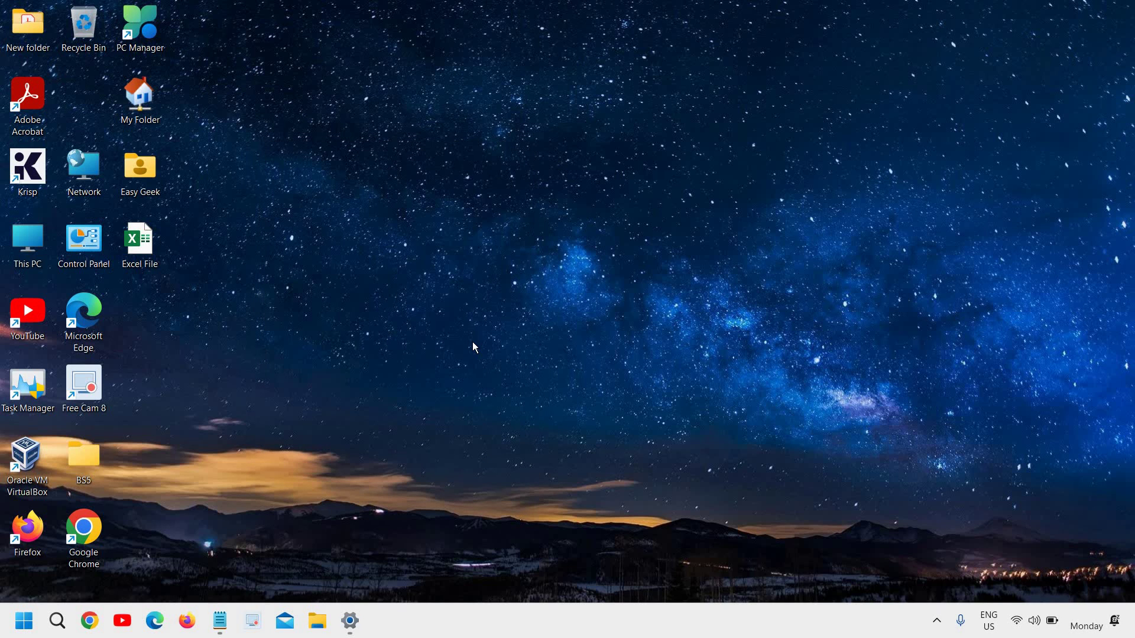